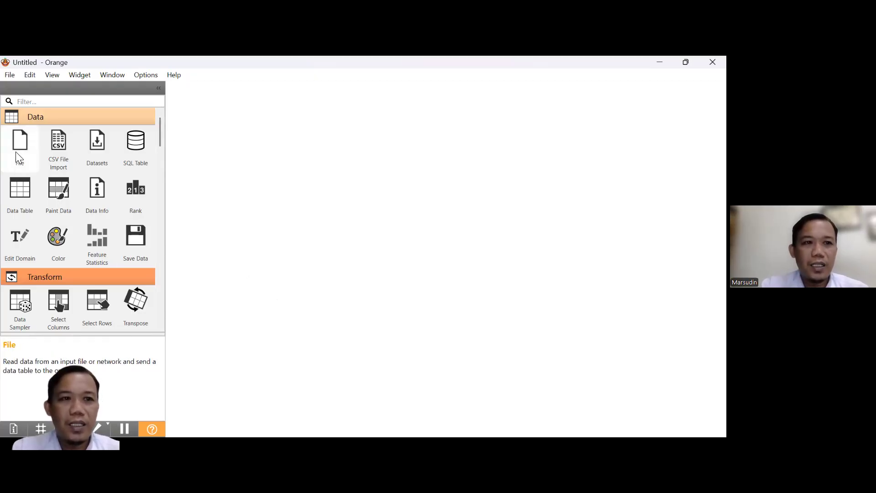
- Add a File widget to the empty canvas and open its settings
left_click_drag(20, 147, 179, 221)
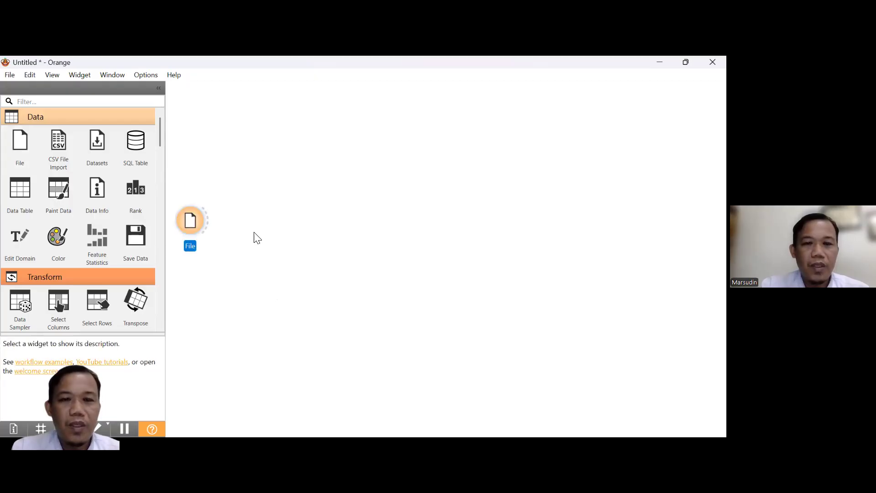
double_click(197, 219)
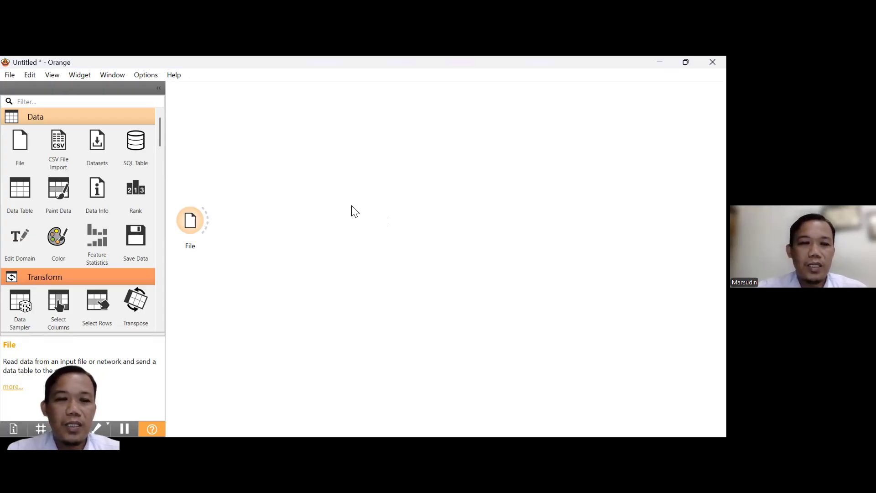
- Place a Select Columns widget beside File and link the File data to it
left_click_drag(58, 304, 225, 210)
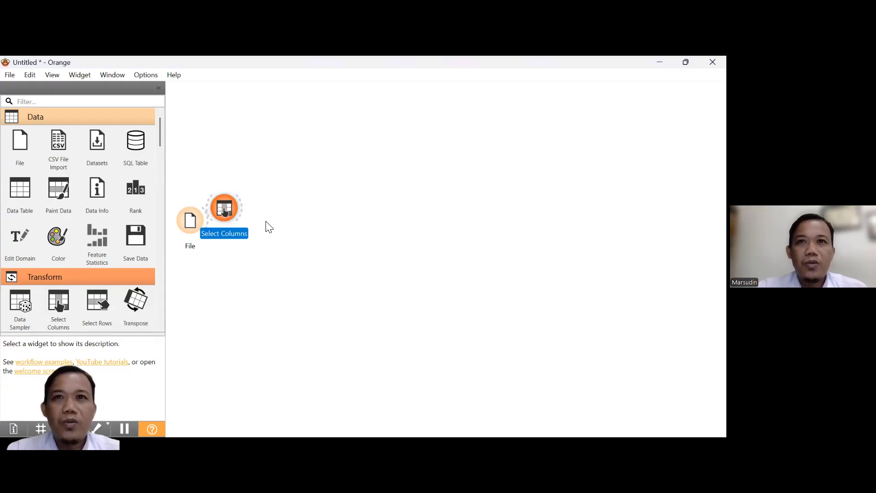
left_click_drag(227, 211, 265, 237)
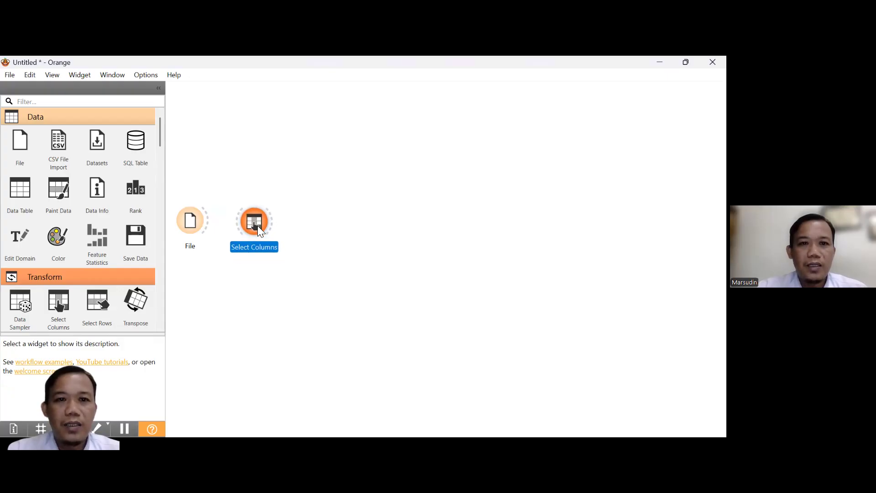
left_click_drag(208, 230, 239, 225)
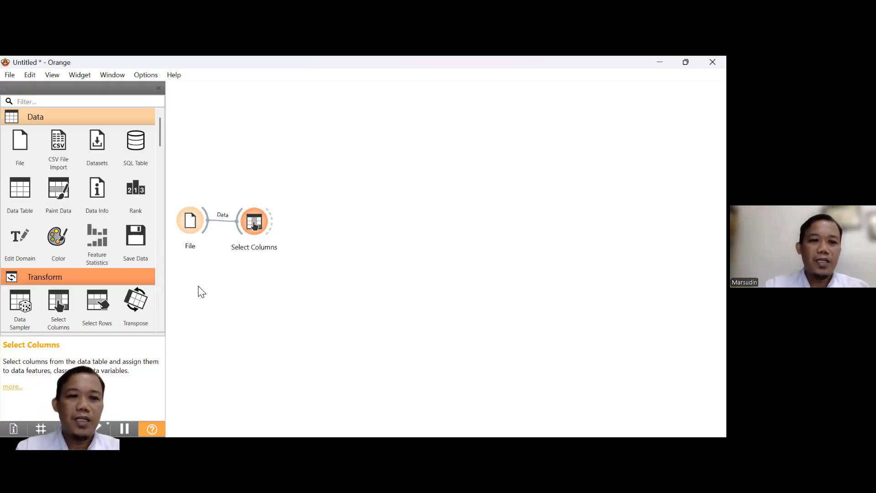
- Add an Impute widget after Select Columns, connected to its data output
left_click_drag(141, 334, 128, 402)
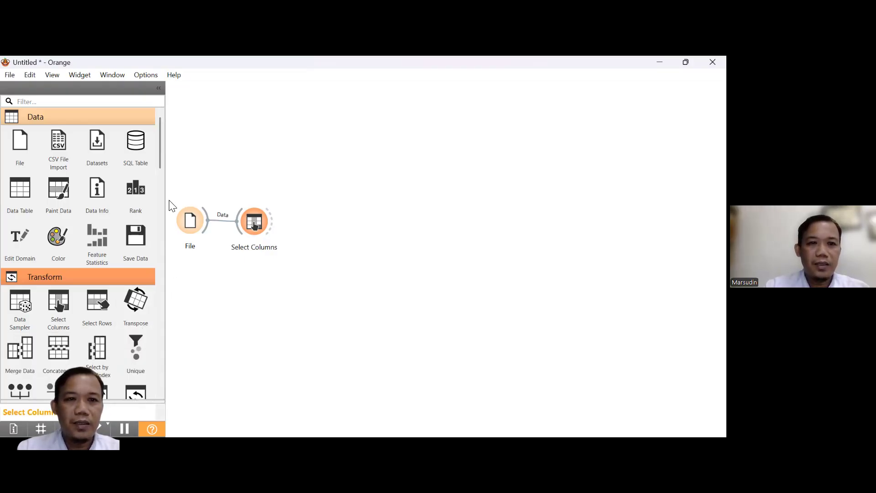
scroll(160, 199, "down", 5)
left_click_drag(58, 246, 290, 222)
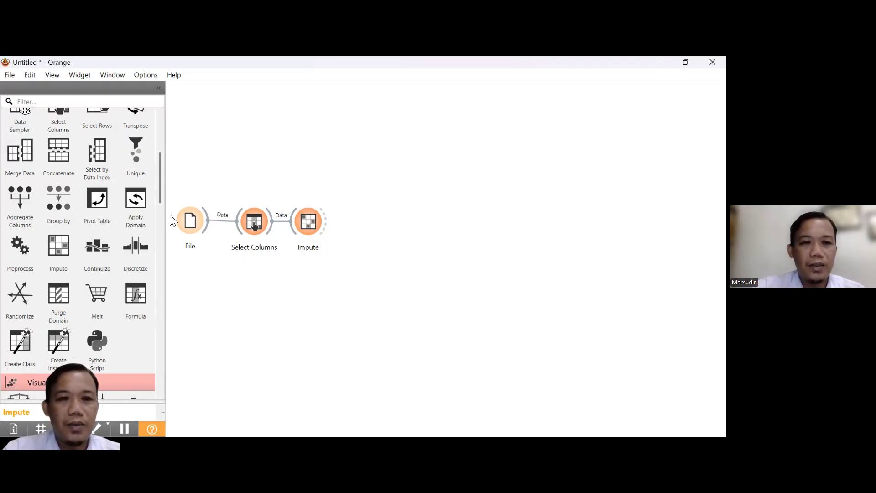
- Add a Tree model below and beyond Impute, and feed it the Impute data
left_click_drag(162, 189, 166, 270)
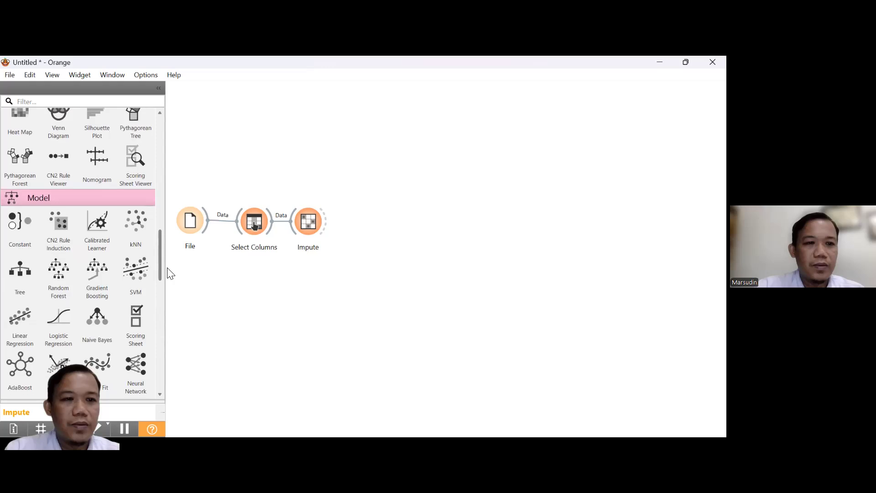
left_click_drag(21, 273, 344, 269)
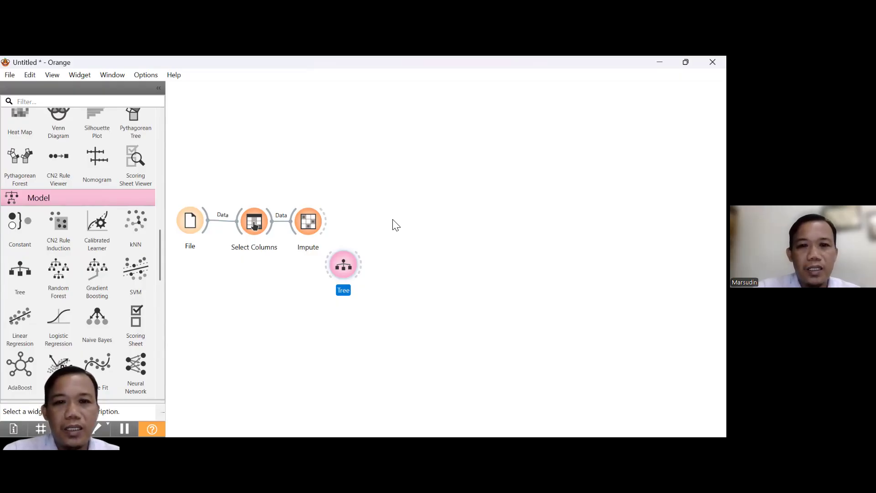
left_click_drag(346, 259, 353, 264)
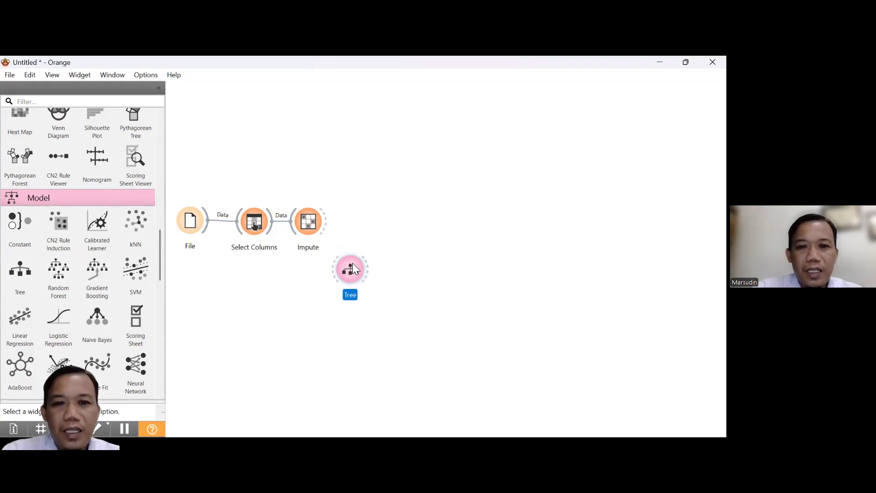
left_click_drag(327, 226, 369, 309)
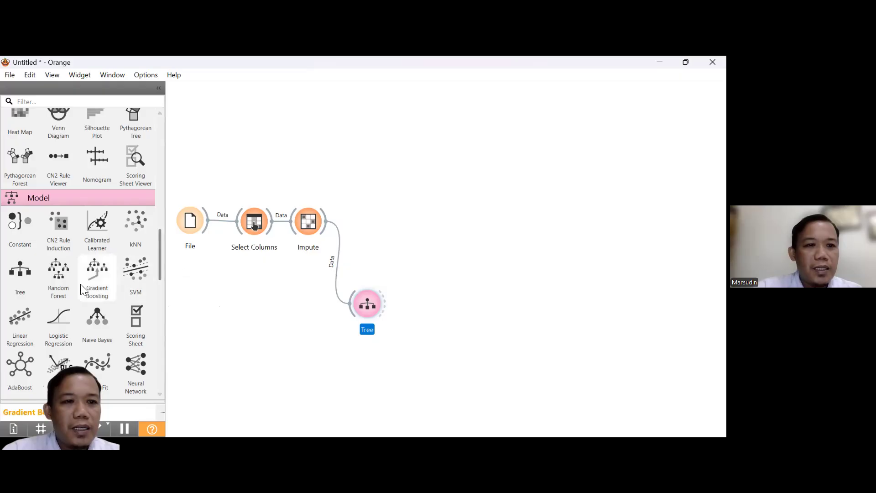
- Add a Random Forest model above the chain and feed it the Impute data
left_click_drag(59, 274, 371, 131)
left_click_drag(371, 134, 377, 134)
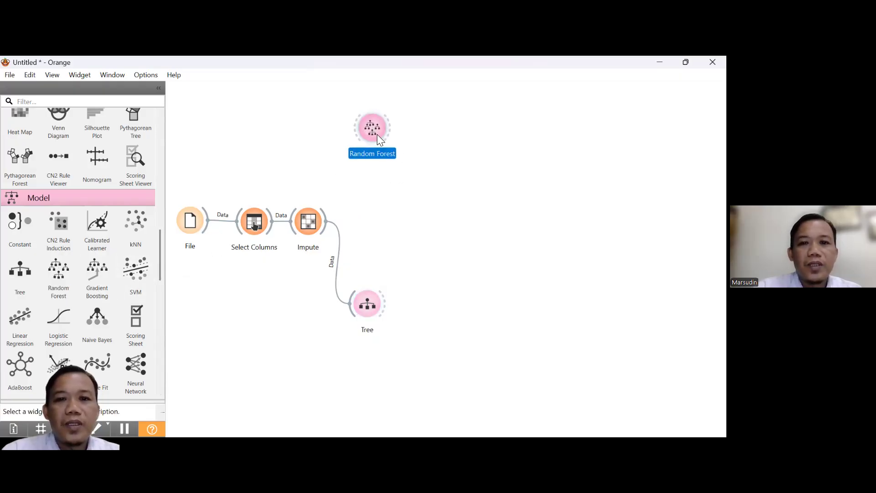
left_click_drag(326, 216, 356, 126)
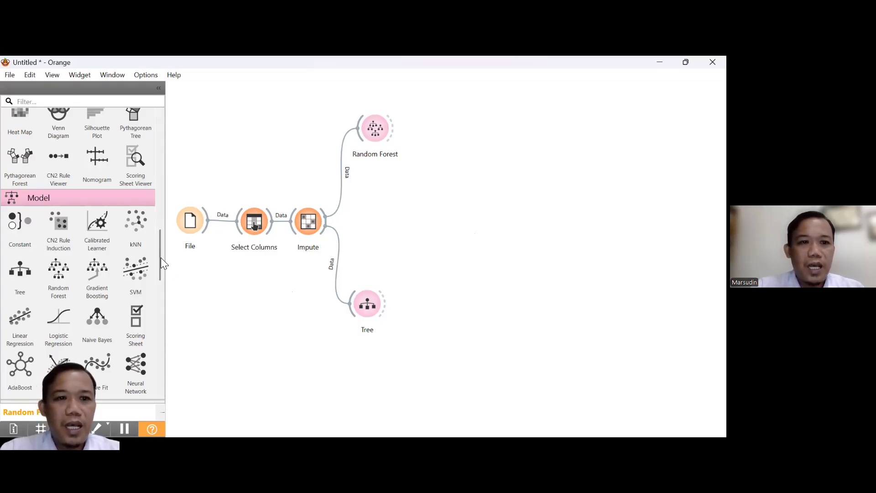
- Add a Test and Score widget between the two models, and connect the Random Forest and Tree learners and the Impute data to it
scroll(157, 256, "down", 2)
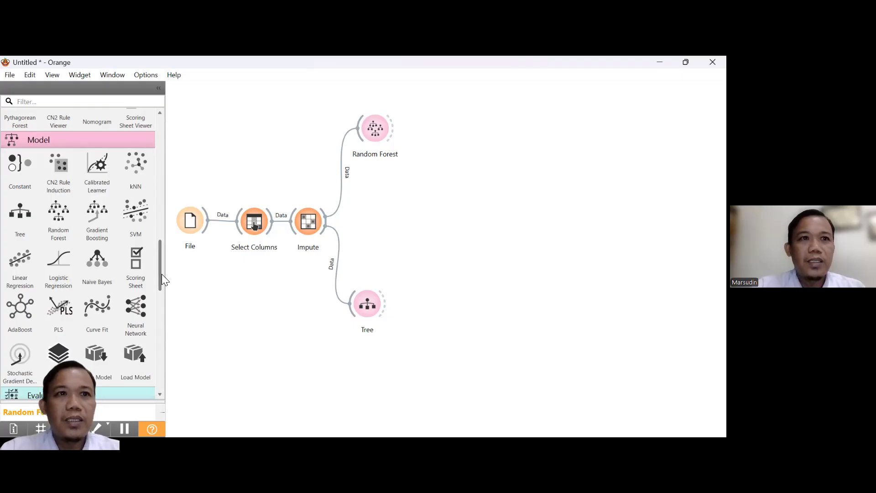
scroll(162, 274, "down", 2)
left_click_drag(161, 274, 161, 280)
left_click_drag(26, 345, 414, 200)
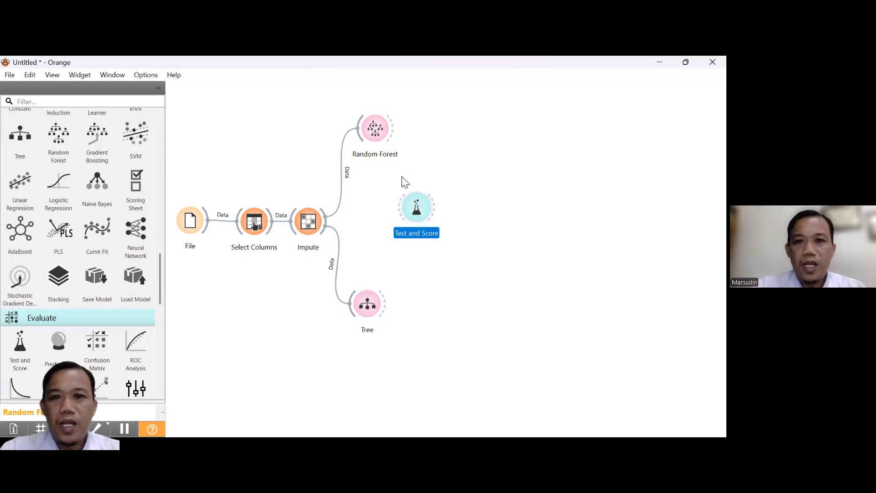
left_click_drag(394, 133, 397, 207)
left_click_drag(385, 304, 397, 222)
left_click_drag(323, 220, 398, 207)
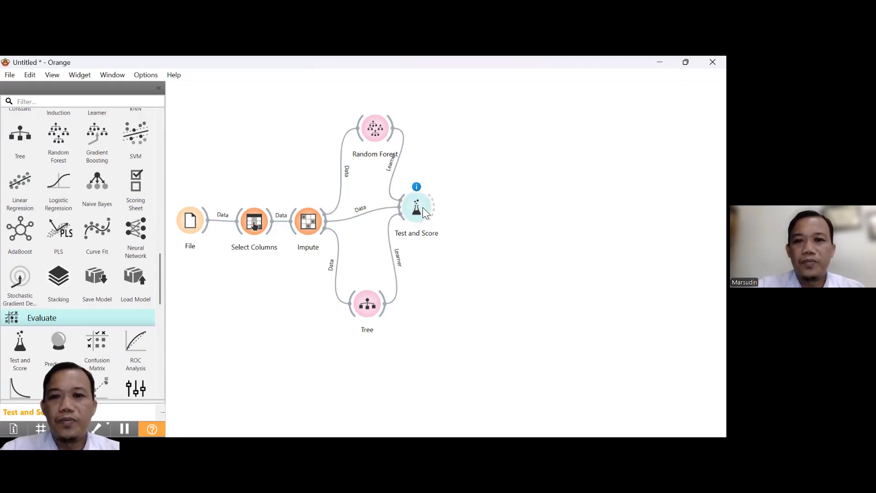
mouse_move(418, 208)
left_mouse_down()
mouse_move(423, 229)
mouse_move(423, 218)
left_mouse_up()
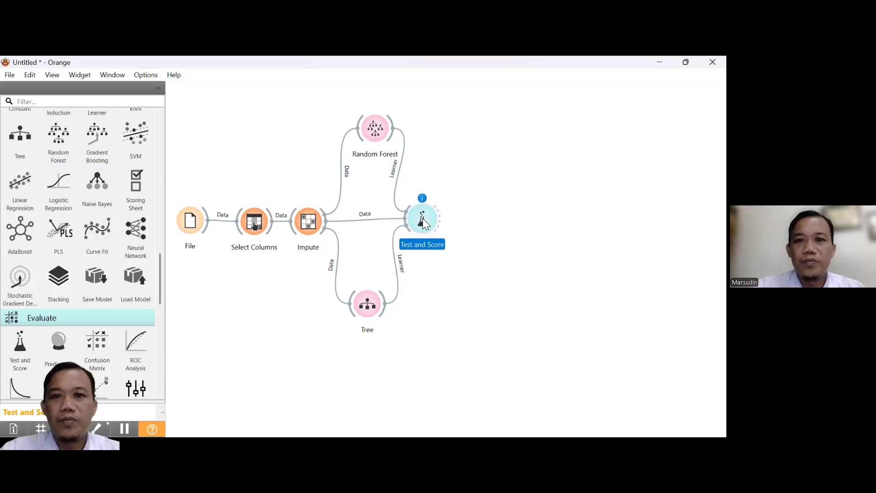
left_click(497, 286)
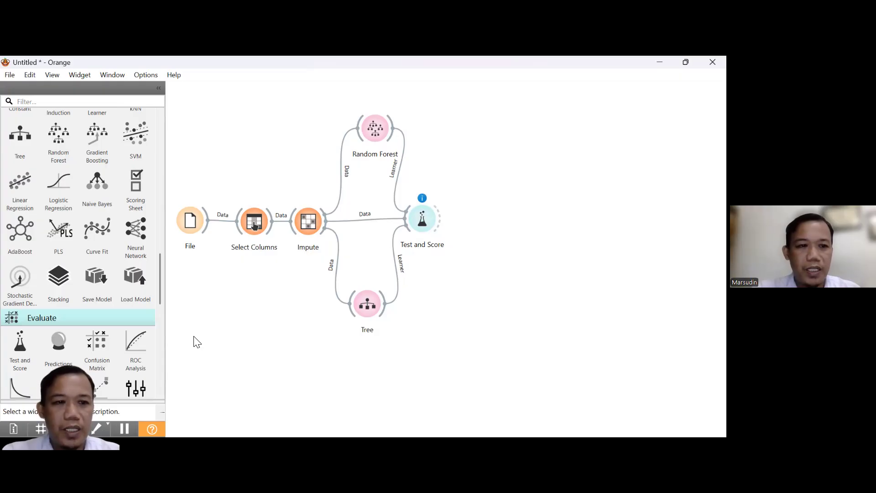
- Add separate Predictions widgets for the Random Forest and Tree models, and connect the Impute data to both
left_click_drag(58, 342, 457, 131)
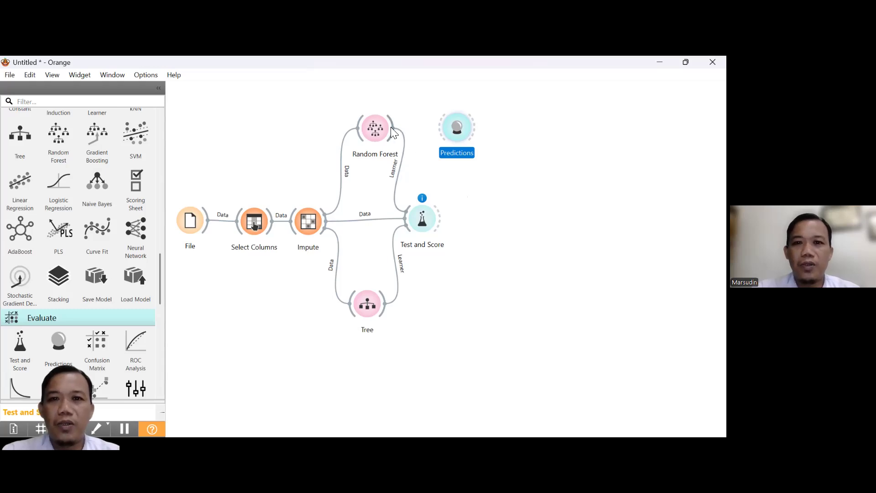
left_click_drag(391, 126, 440, 128)
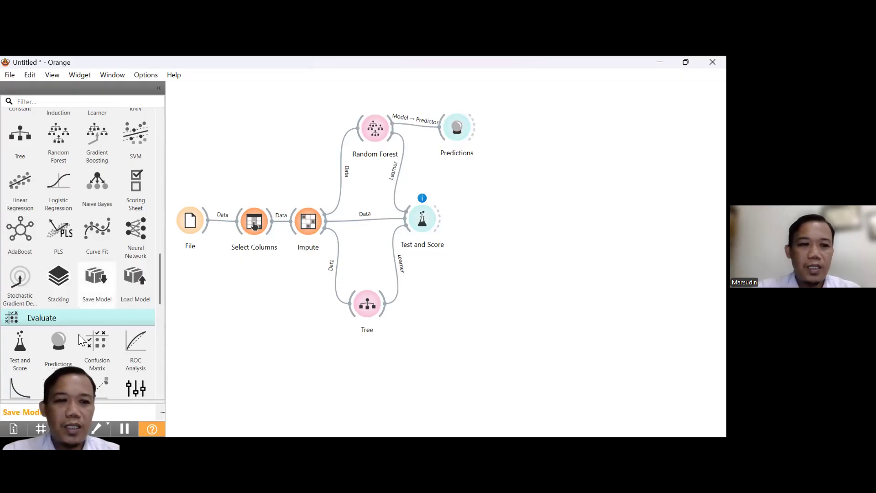
left_click_drag(61, 351, 451, 301)
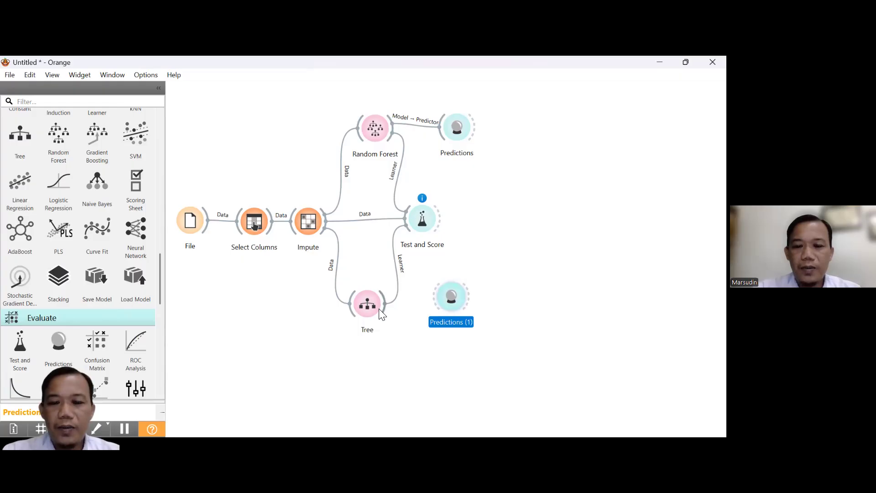
left_click_drag(386, 312, 434, 298)
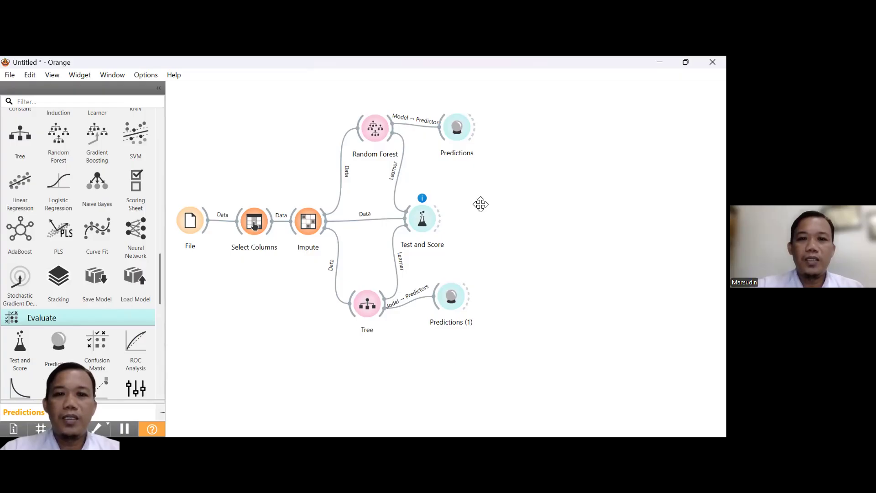
left_click_drag(325, 219, 439, 137)
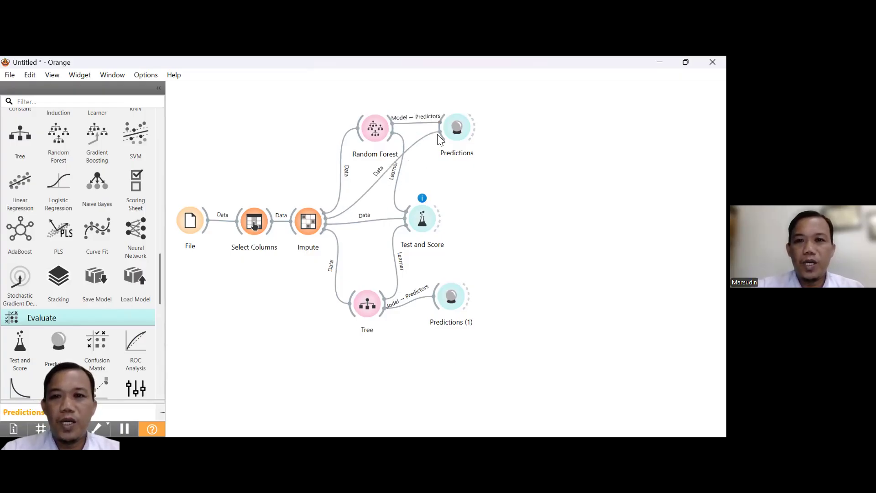
left_click_drag(326, 219, 434, 297)
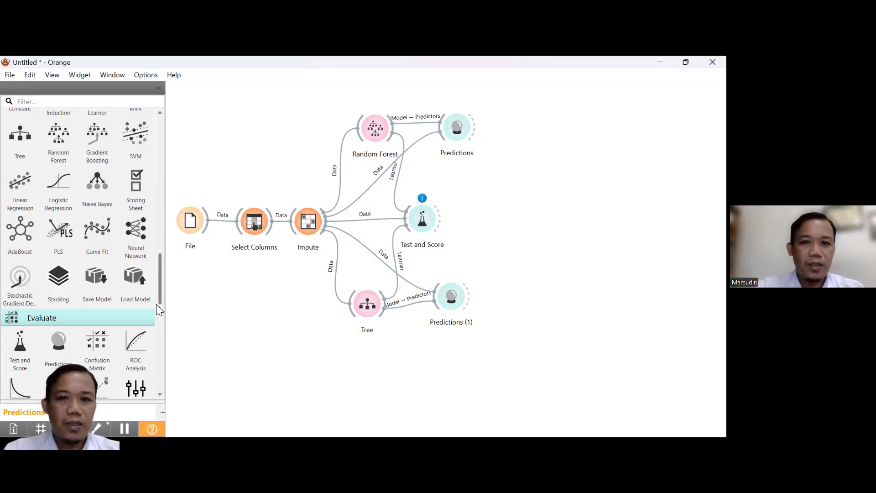
scroll(160, 311, "down", 2)
scroll(160, 316, "down", 5)
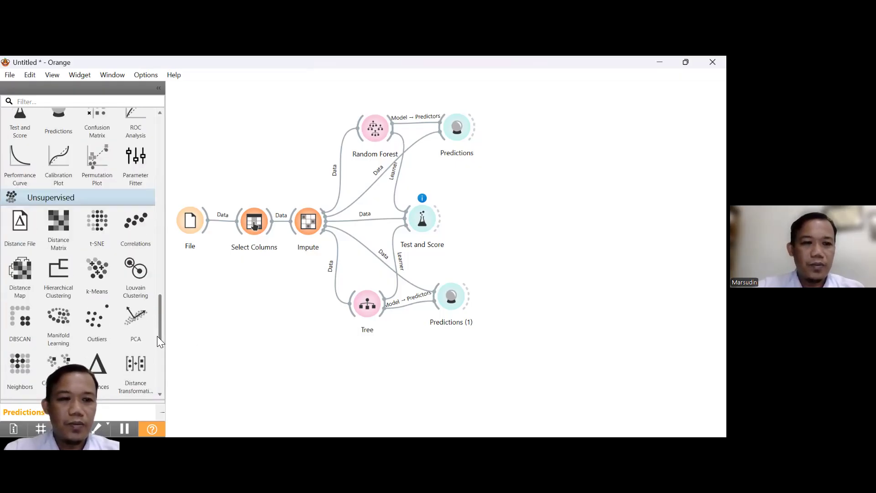
left_click_drag(157, 347, 153, 295)
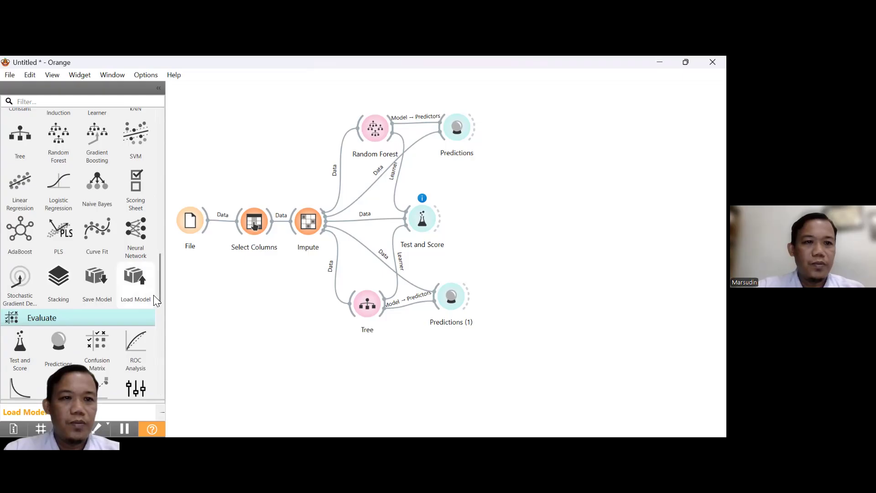
left_click(153, 279)
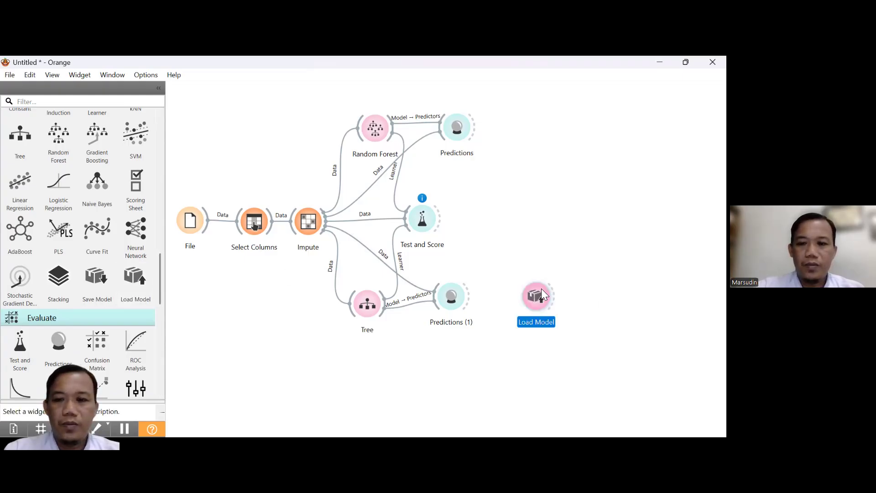
key("Delete")
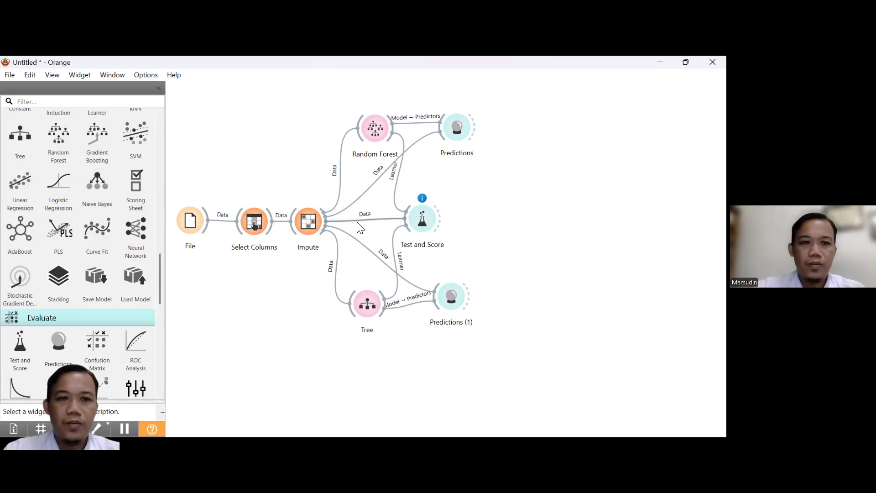
- Add a Scatter Plot for each of the two Predictions widgets and link their selected predictions to the plots' data
left_click_drag(161, 274, 161, 228)
left_click_drag(20, 148, 509, 119)
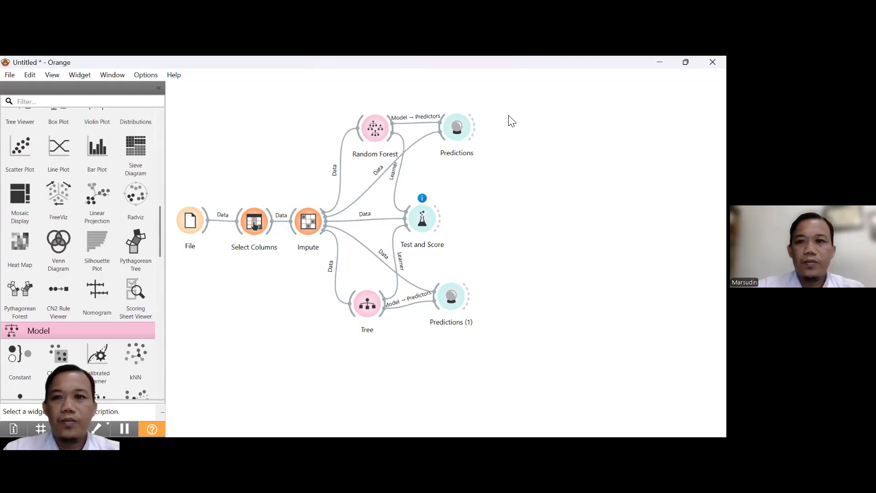
left_click_drag(20, 148, 496, 292)
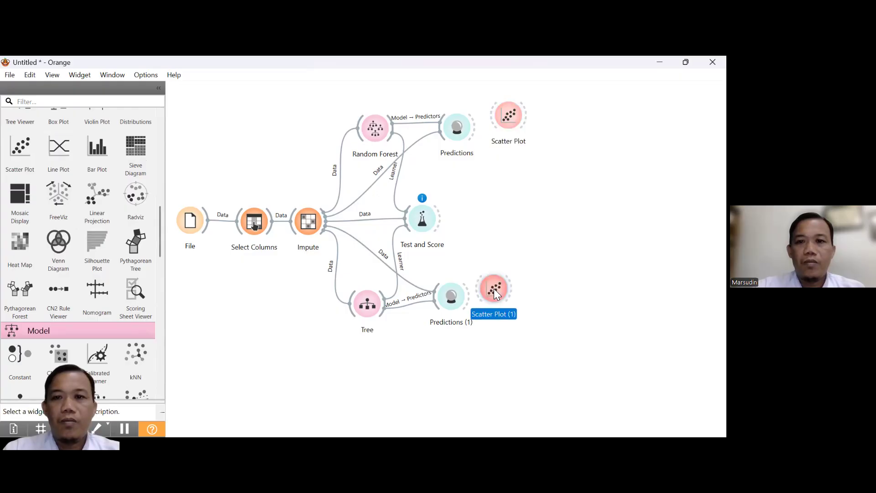
mouse_move(475, 130)
left_mouse_down()
mouse_move(509, 118)
mouse_move(521, 129)
left_mouse_up()
mouse_move(495, 297)
left_mouse_down()
mouse_move(508, 306)
mouse_move(477, 301)
mouse_move(502, 299)
left_mouse_up()
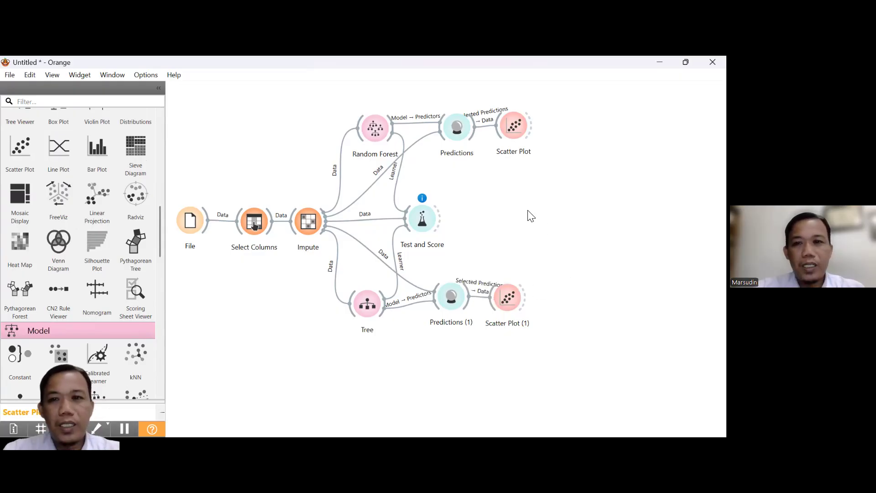
- Open the Scatter Plot fed by the Random Forest predictions and choose Pengalaman Operator as a plot variable
double_click(515, 126)
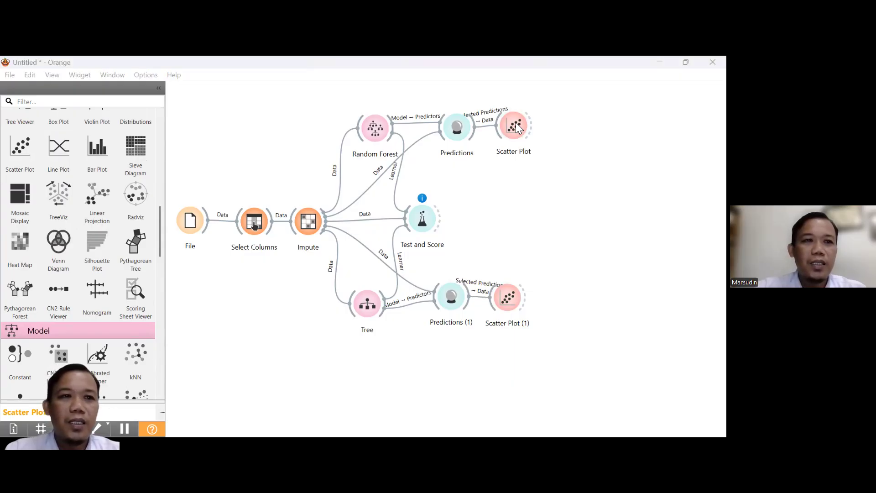
left_click(82, 91)
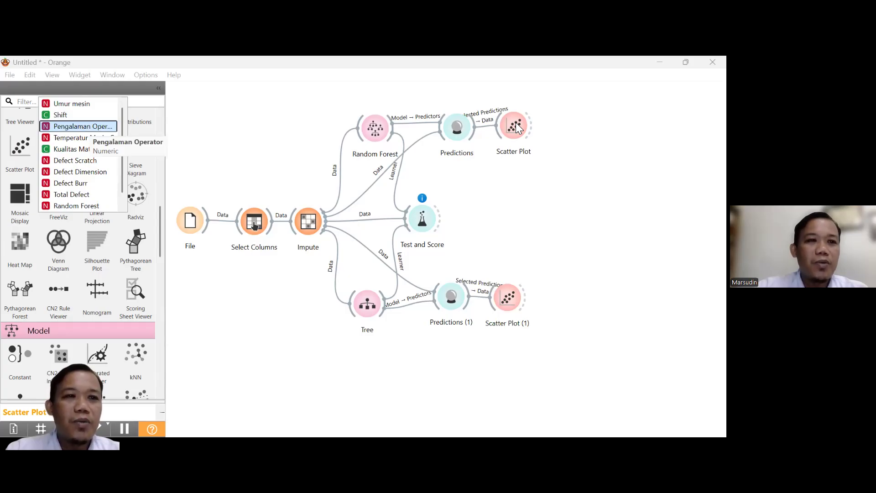
left_click(89, 128)
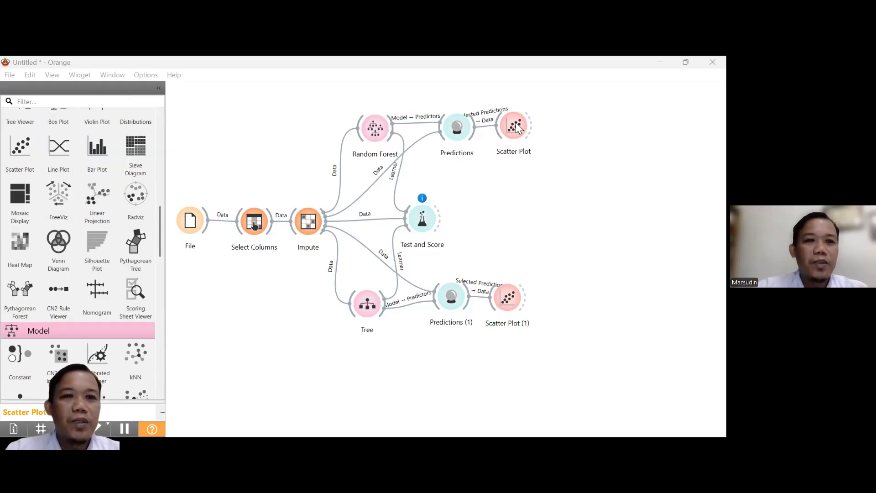